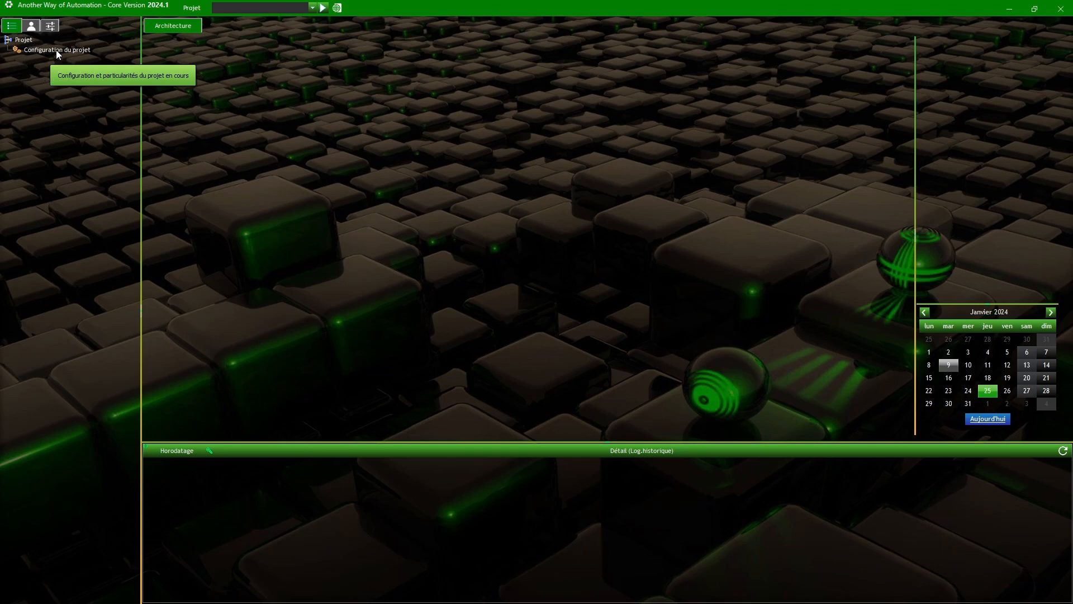
- Open the project configuration and create a new project with the alias "Power Plant"
double_click(32, 50)
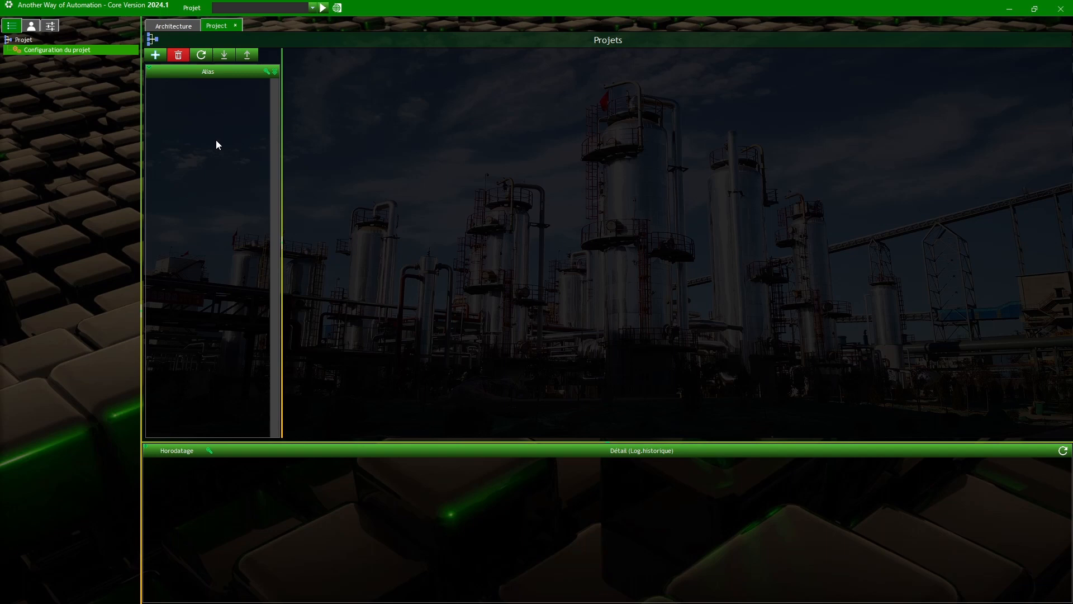
left_click(156, 55)
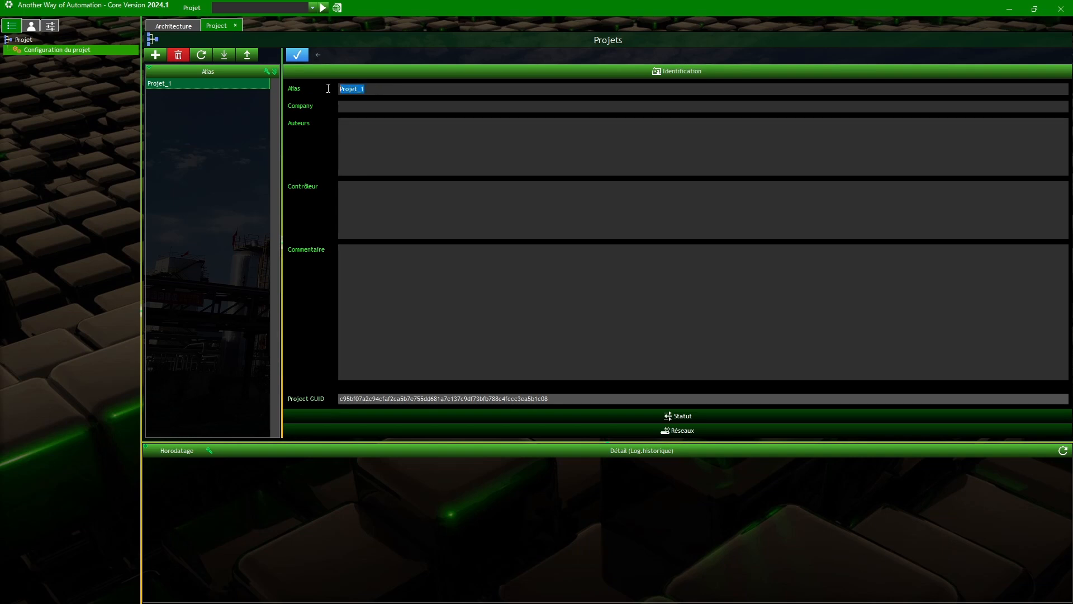
key("BackSpace")
type("Power")
type(" Plant")
- Enter "AWA Inc.NV" as the company, leave authors, controller and comment empty, and save the project
type("AWA")
type(" Inc.")
type("NV")
left_click(442, 143)
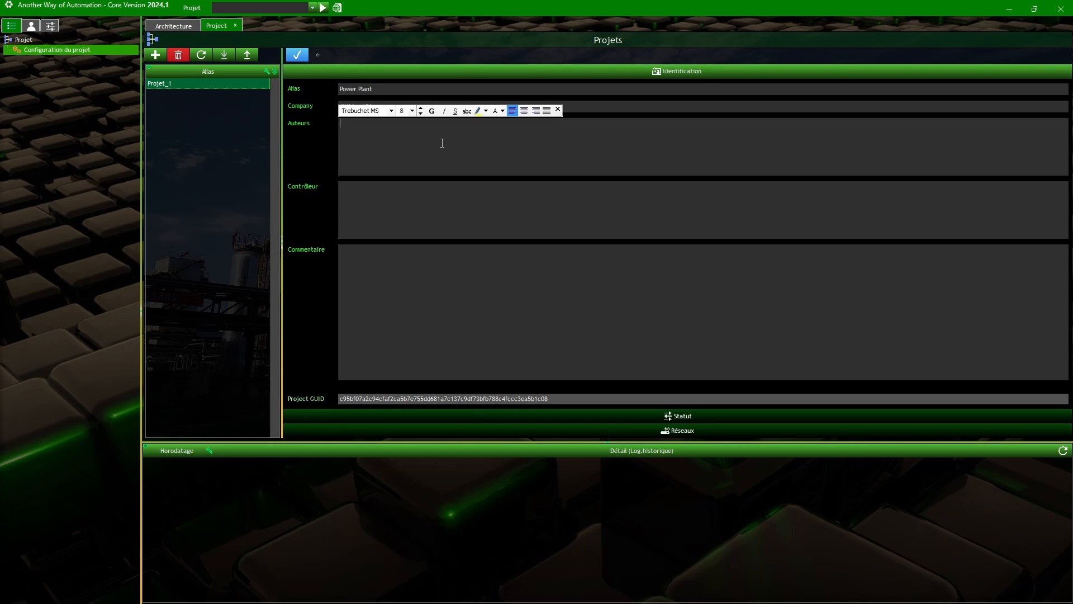
left_click(394, 200)
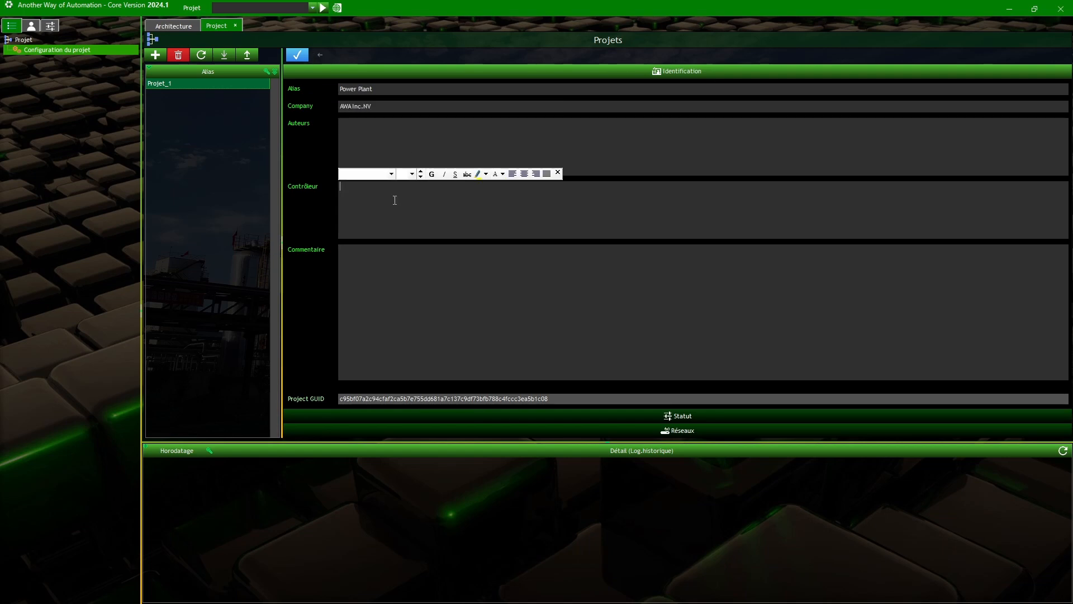
left_click(390, 269)
left_click(371, 146)
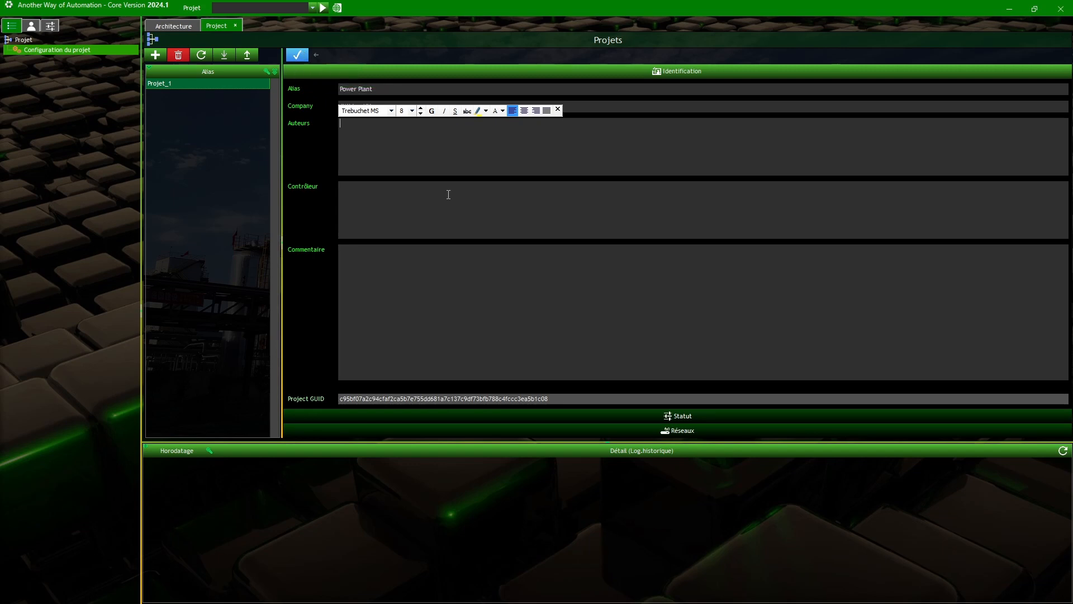
left_click(296, 58)
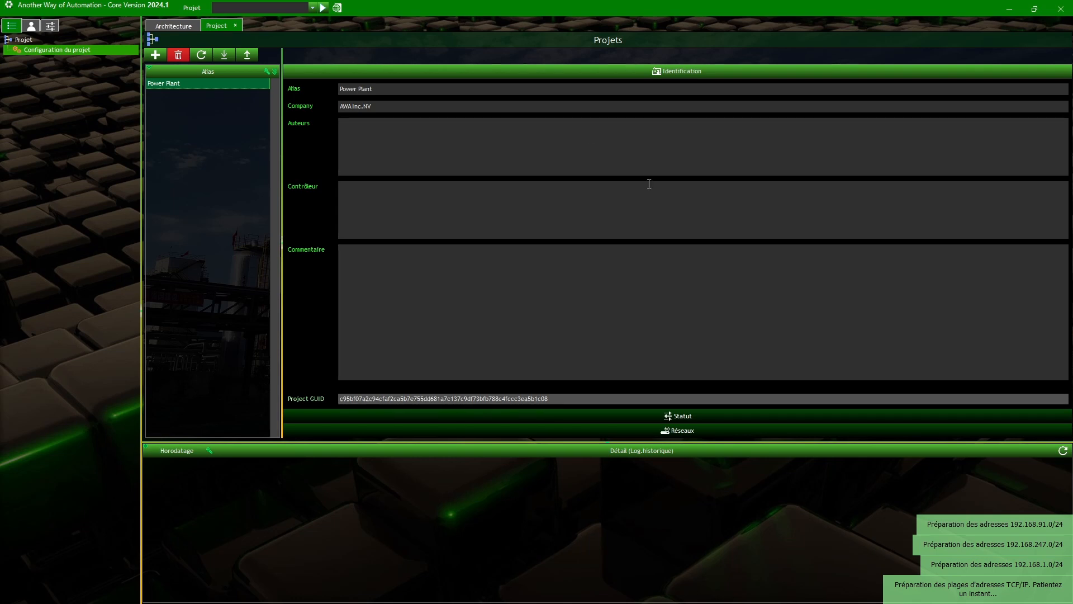
- In the project status settings, enable "Exécution automatique quand chargé" and keeping the servers active with the last project when AWA-Core is closed
left_click(649, 415)
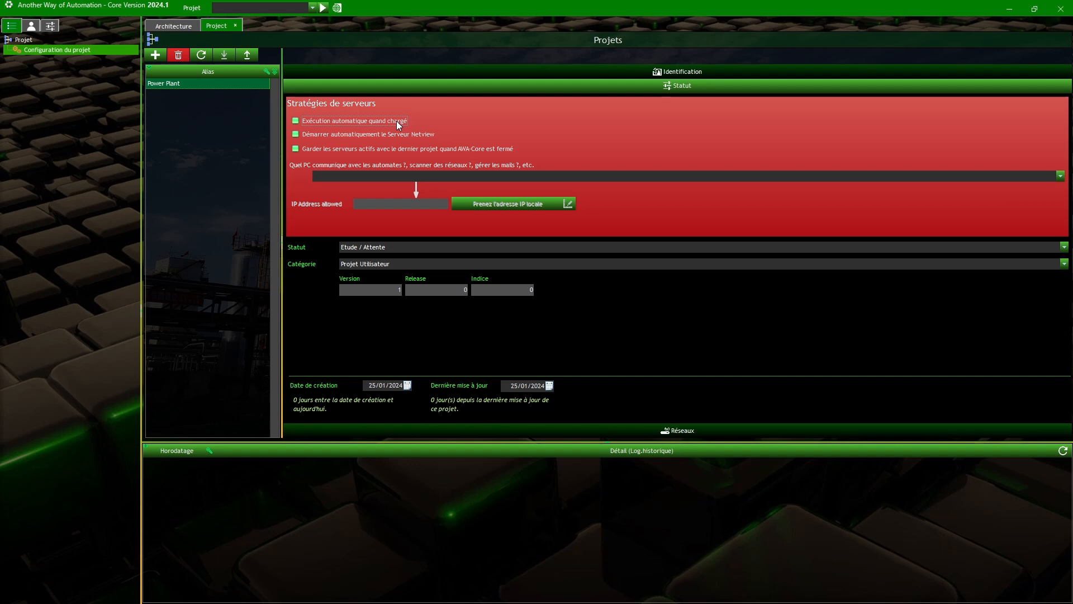
left_click(295, 121)
left_click(365, 154)
key("space")
- Set the communicating computer to "Le PC avec l'adresse IP suivante" and fill in this PC's local IP address, 192.168.91.1
left_click(338, 176)
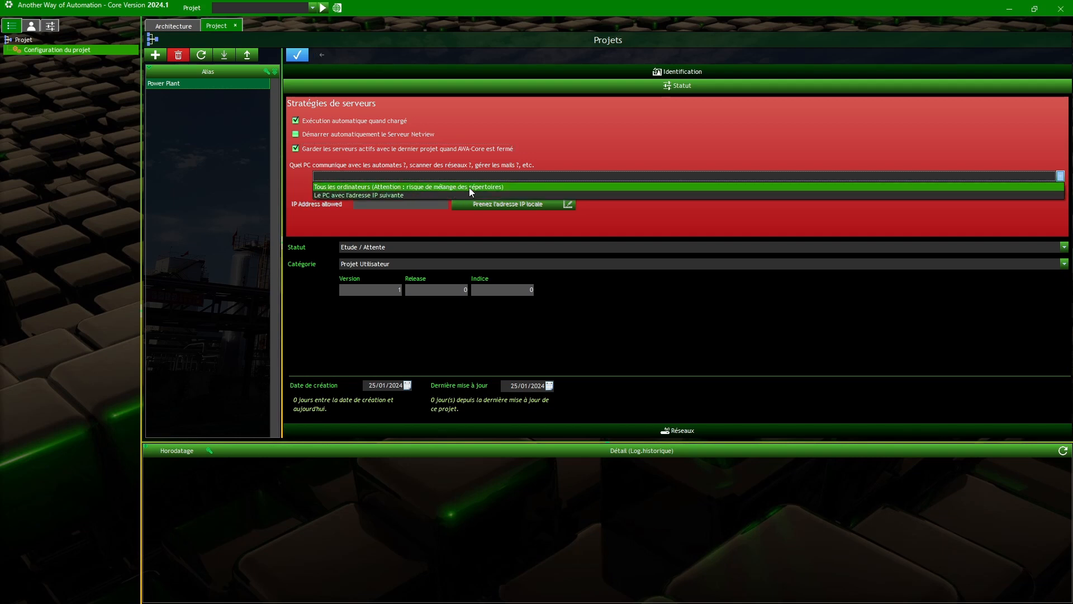
left_click(295, 178)
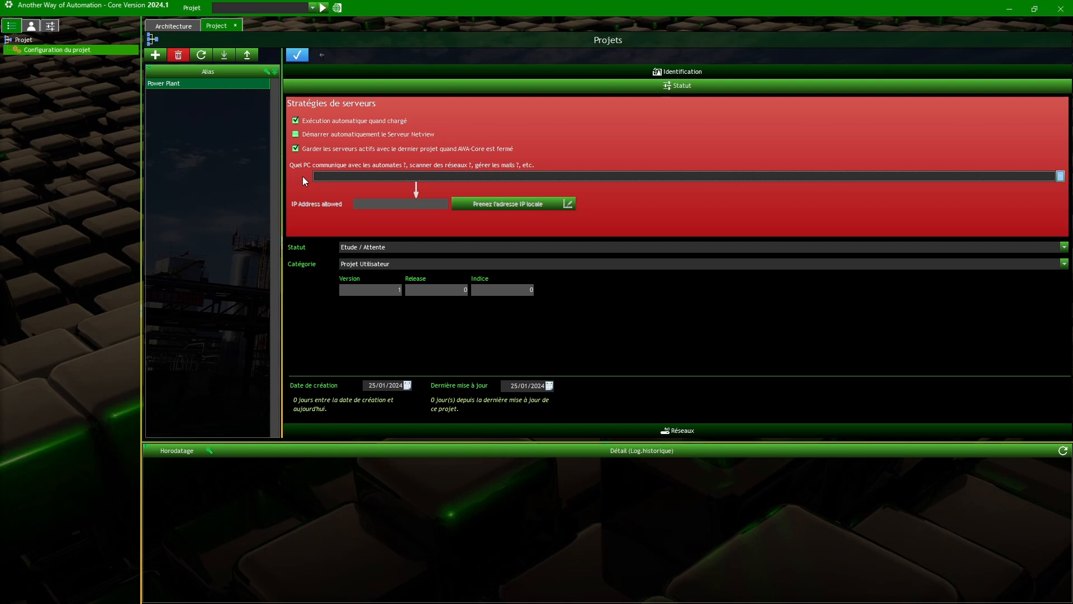
left_click(323, 175)
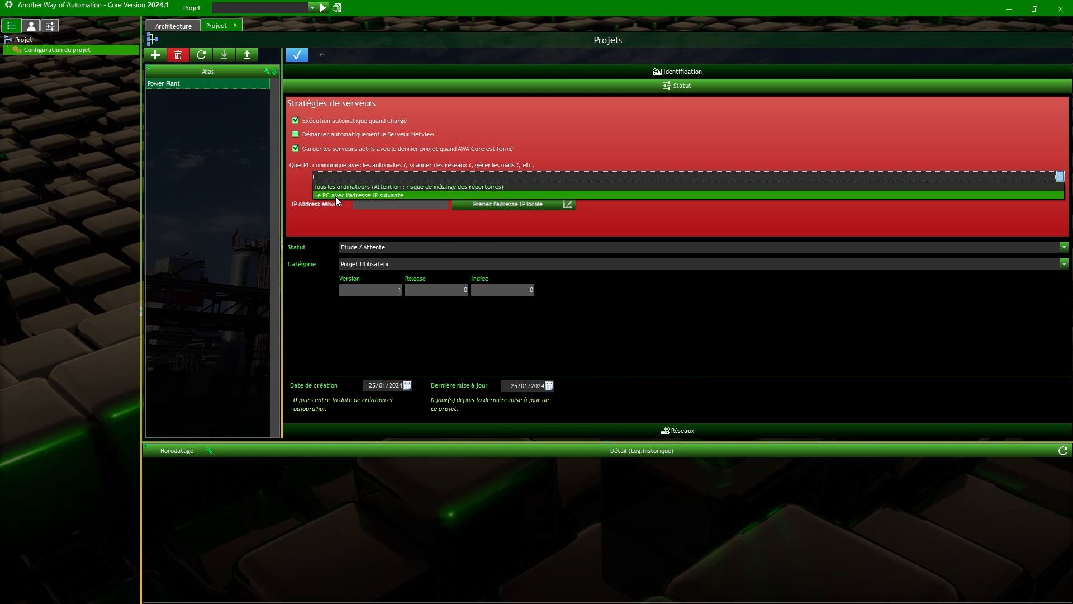
left_click(335, 195)
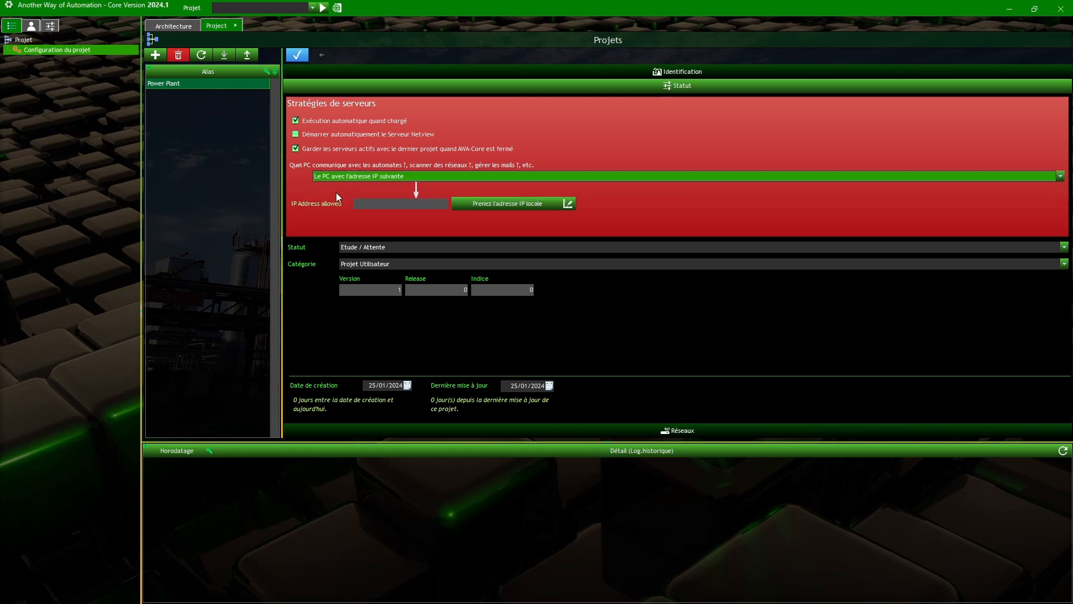
left_click(395, 204)
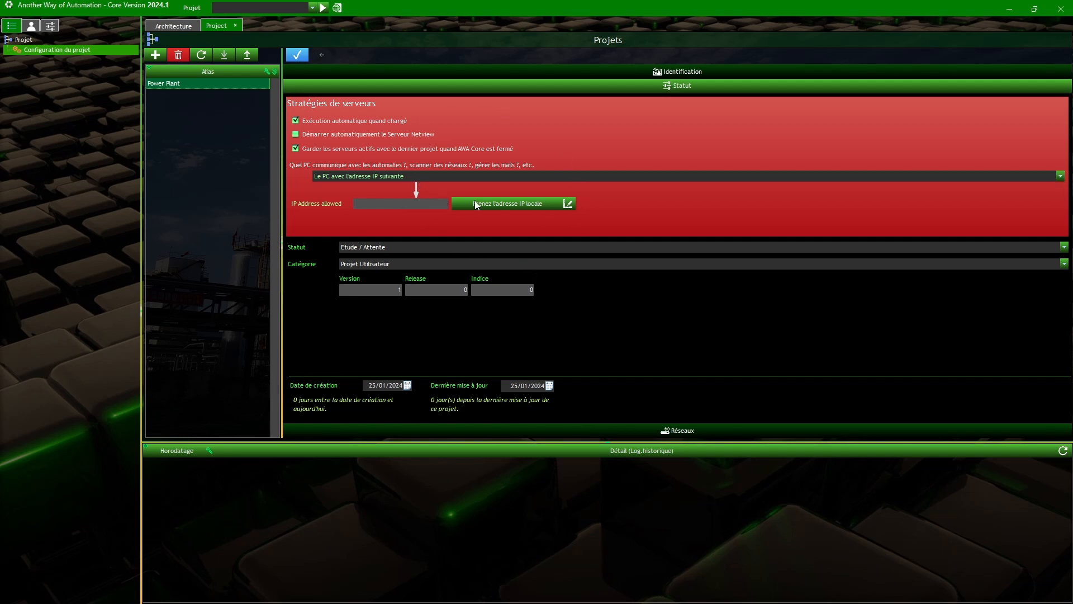
left_click(501, 203)
left_click(501, 203)
- Allow all computers ("Tous les ordinateurs") to communicate with the controllers and select the project status "Etude / Attente"
left_click(397, 174)
left_click(397, 186)
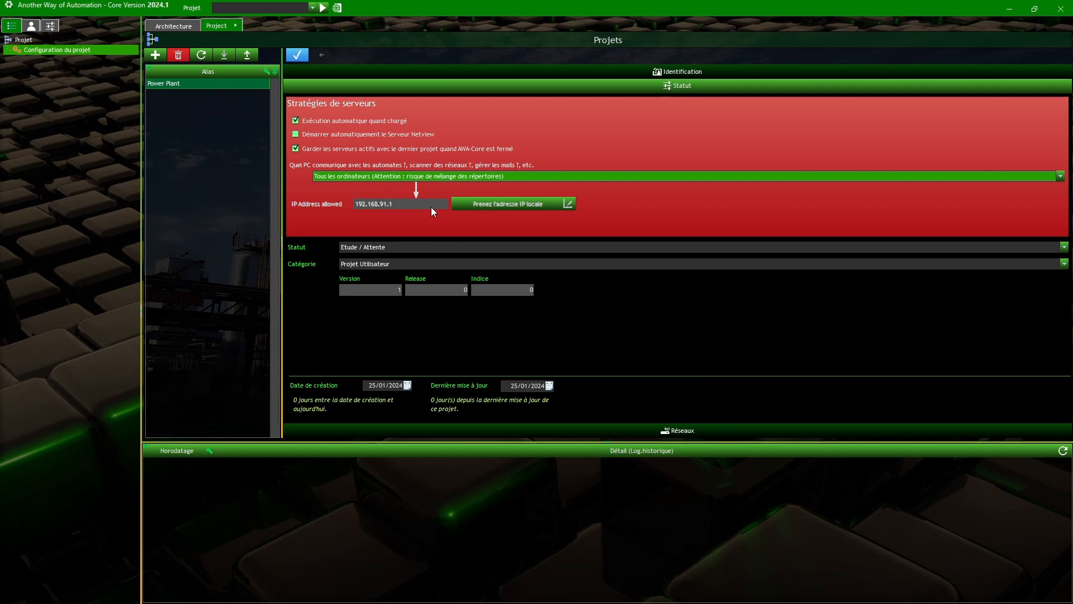
left_click(350, 249)
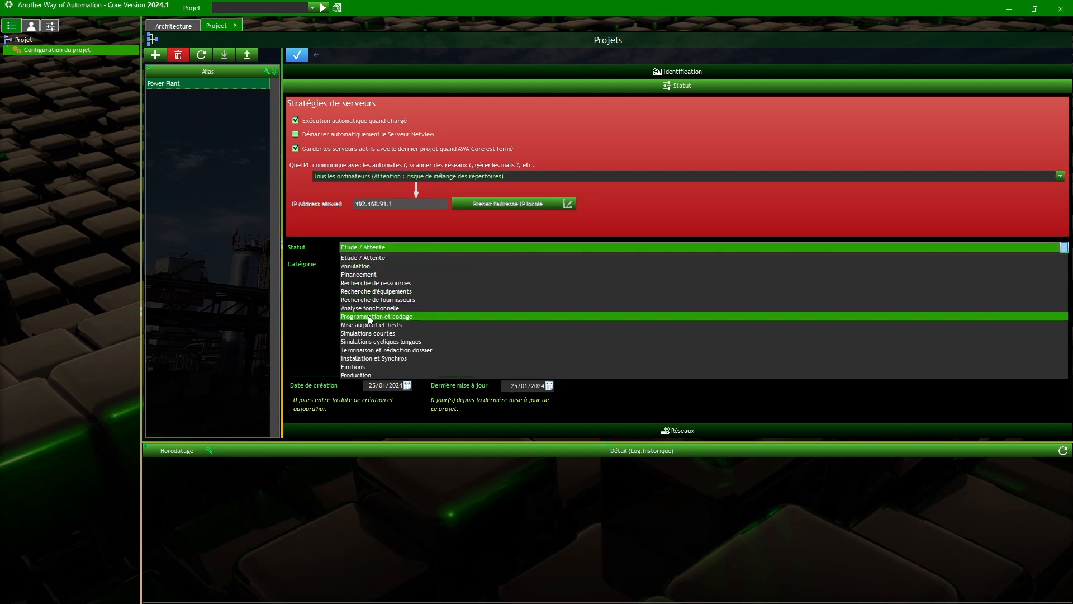
left_click(355, 257)
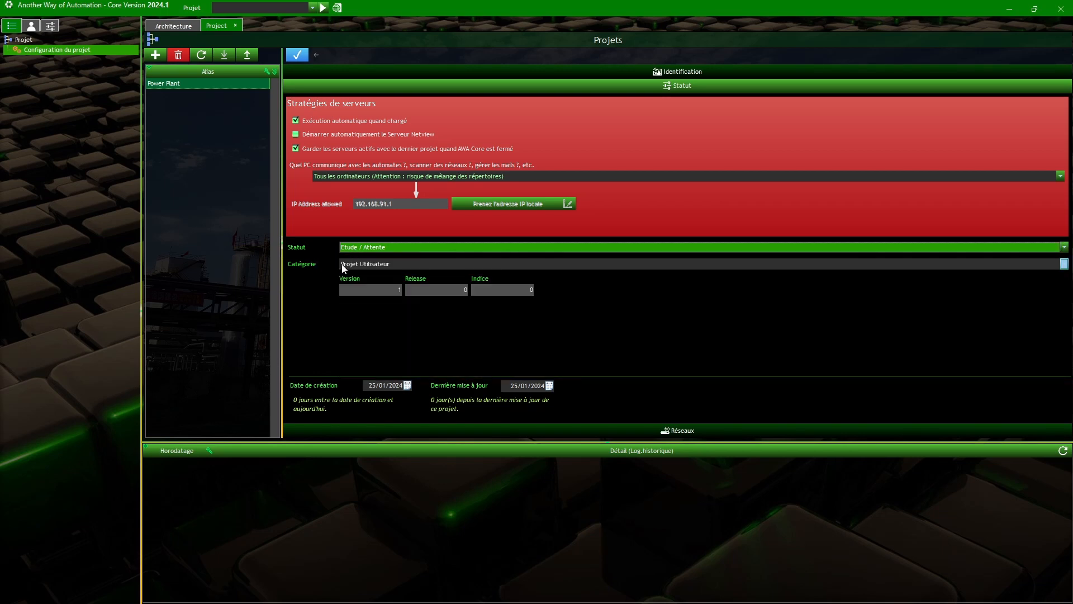
left_click(371, 264)
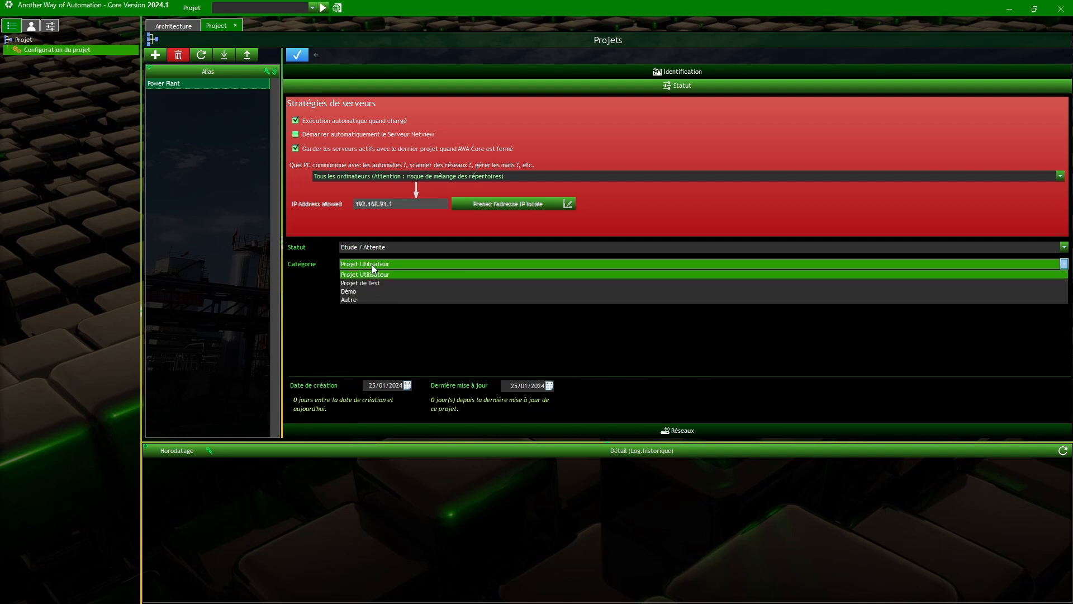
left_click(356, 266)
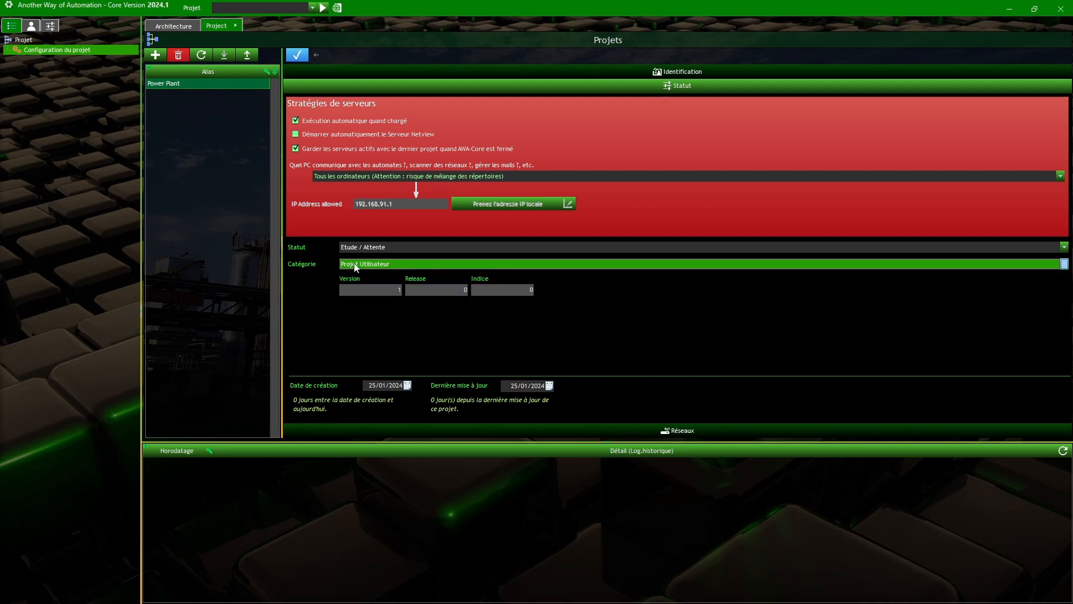
left_click(382, 287)
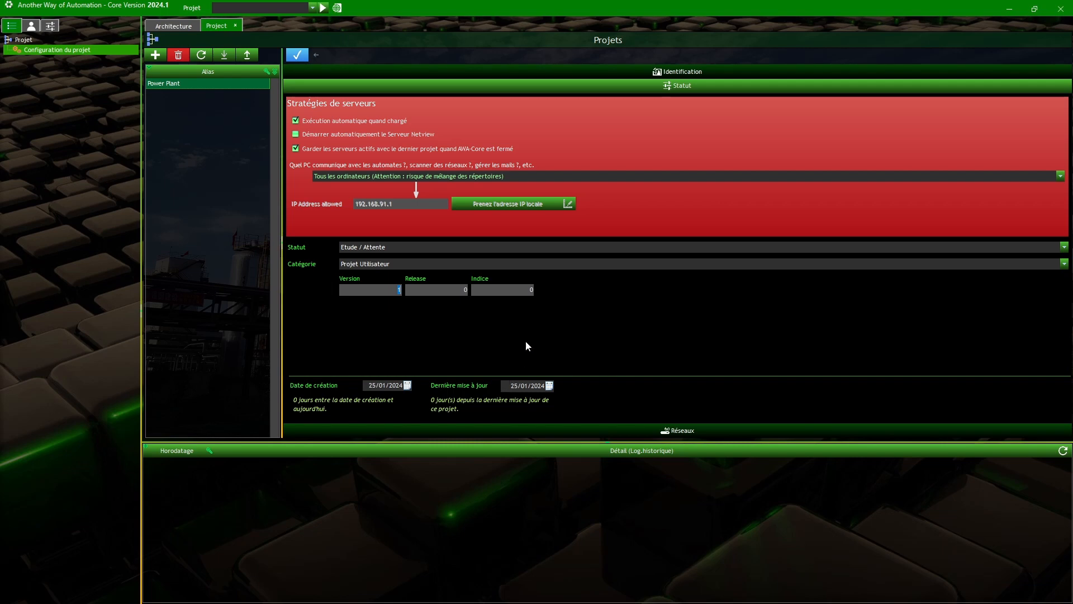
- Delete the address ranges 192.168.247.0, 192.168.91.0 and 192.168.1.0 one by one from the project's network table
left_click(664, 435)
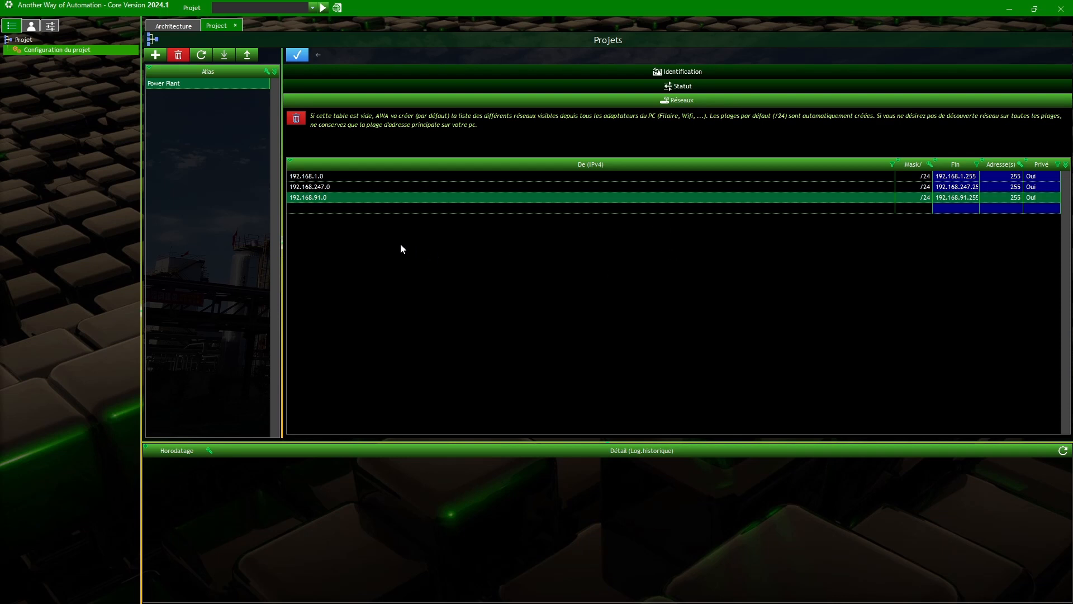
left_click(312, 186)
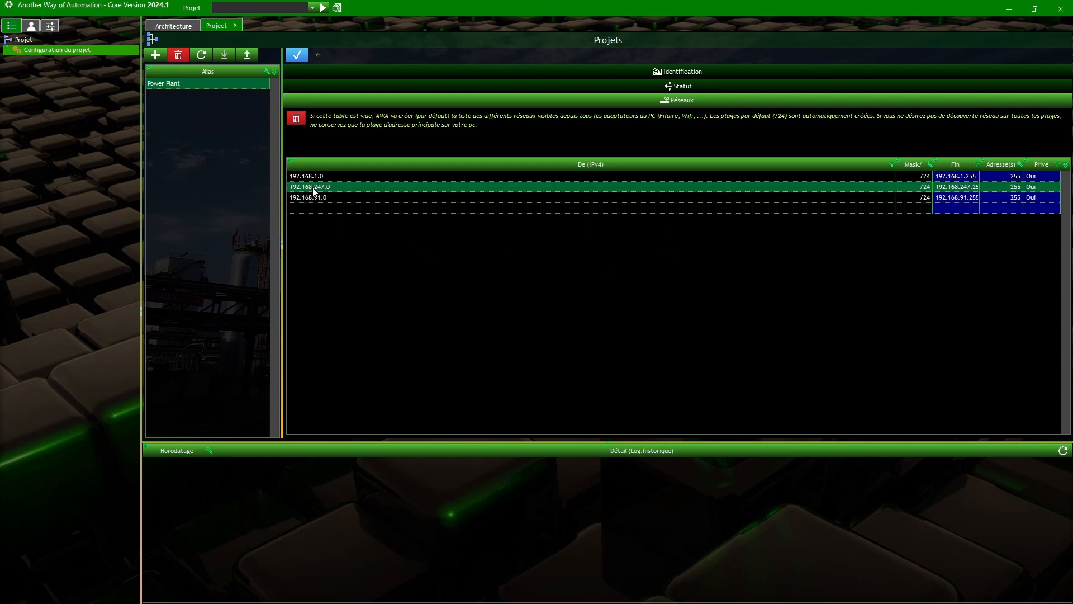
left_click(296, 118)
left_click(547, 351)
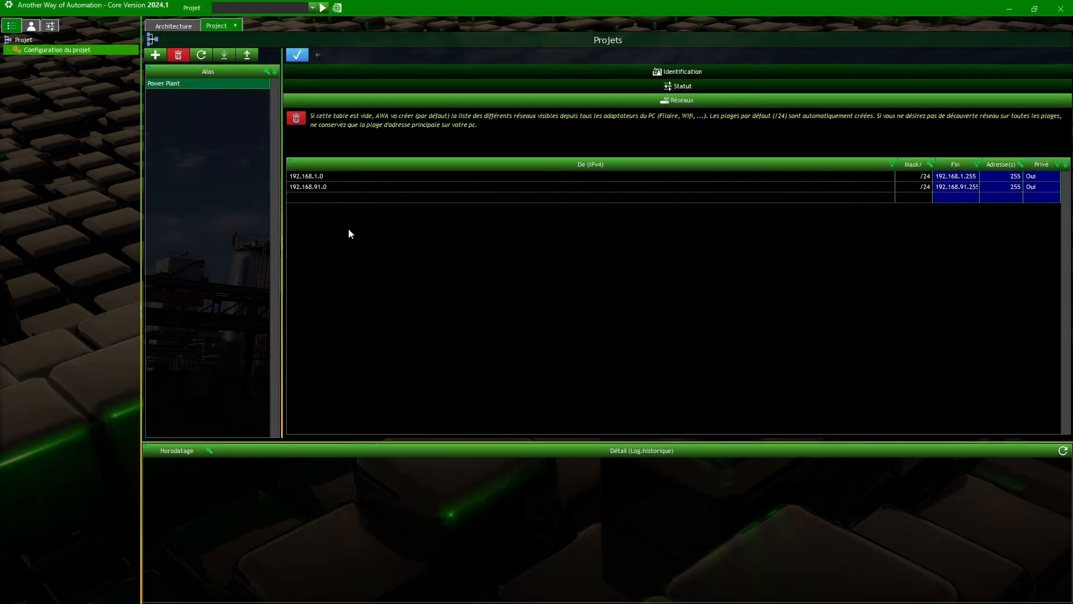
left_click(307, 184)
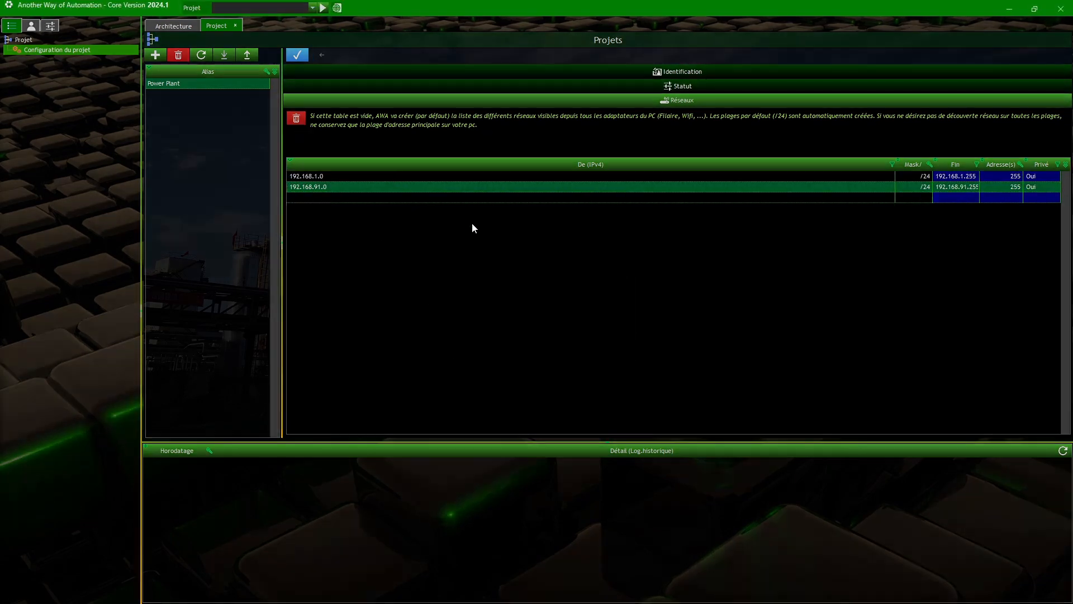
left_click(559, 347)
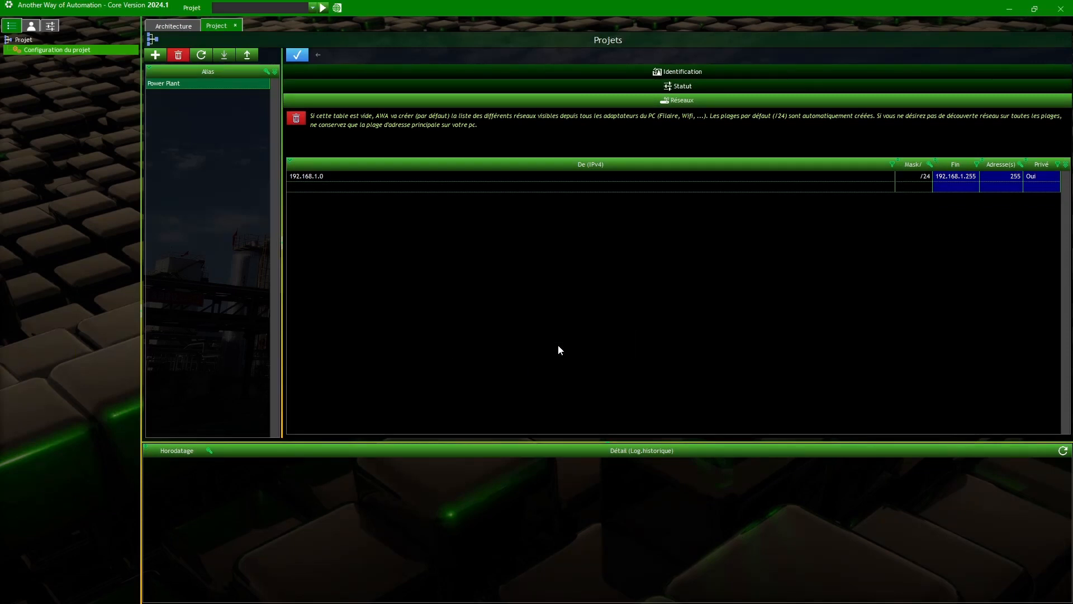
left_click(306, 176)
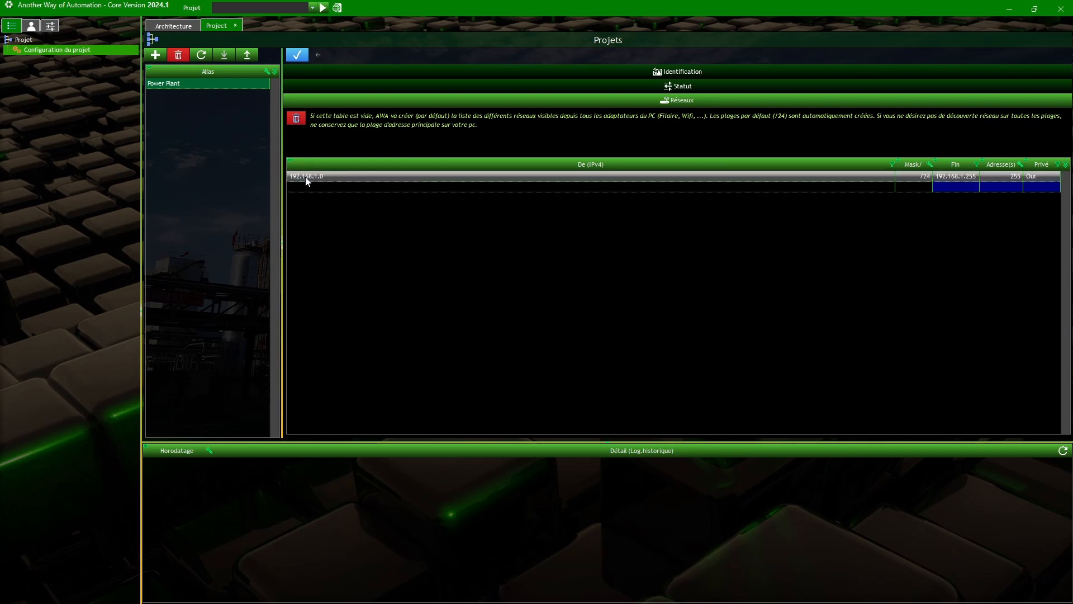
left_click(296, 119)
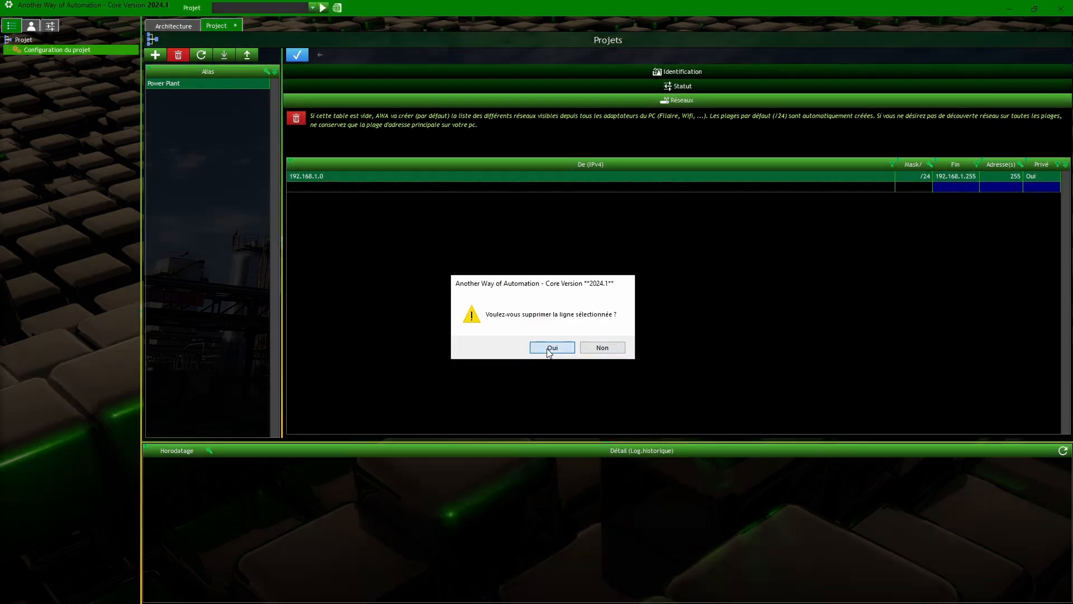
left_click(550, 348)
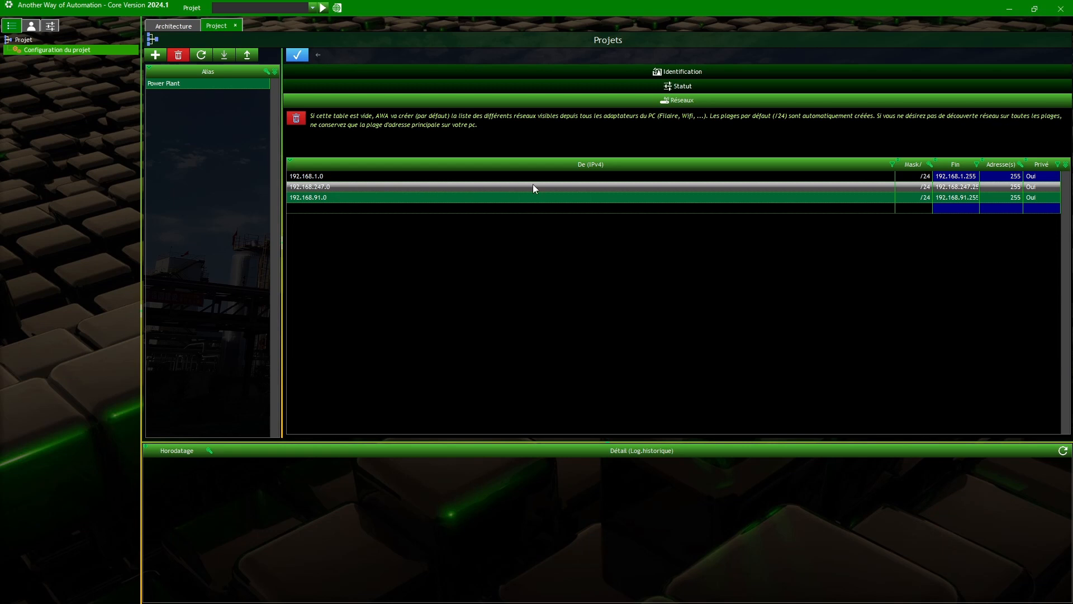
- Delete the ranges 192.168.247.0 and 192.168.91.0 together from the network table and save the project
left_click(314, 190)
left_click(314, 196, "shift")
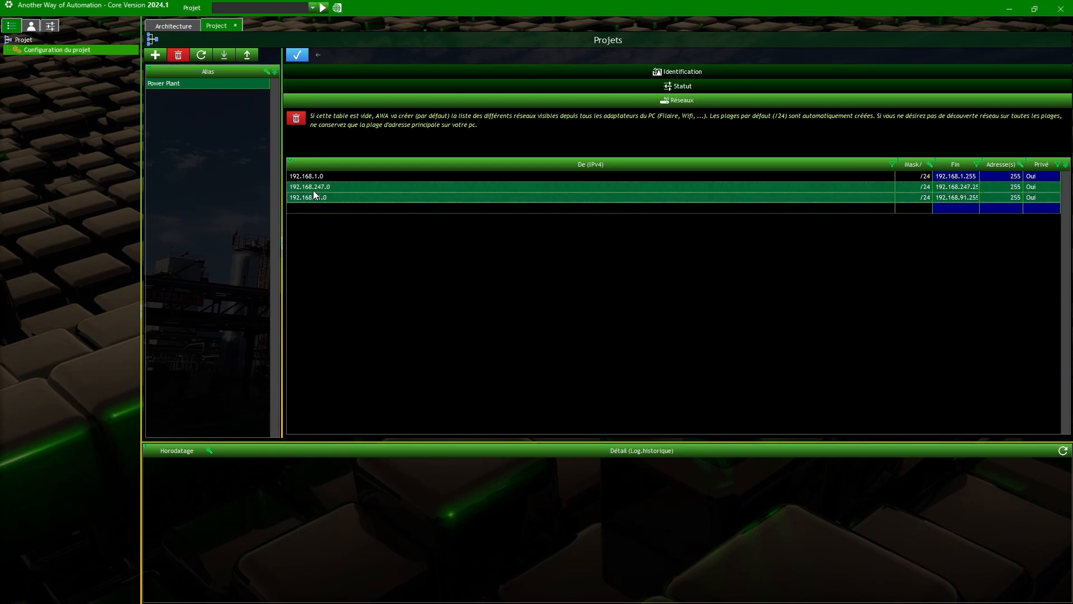
left_click(298, 116)
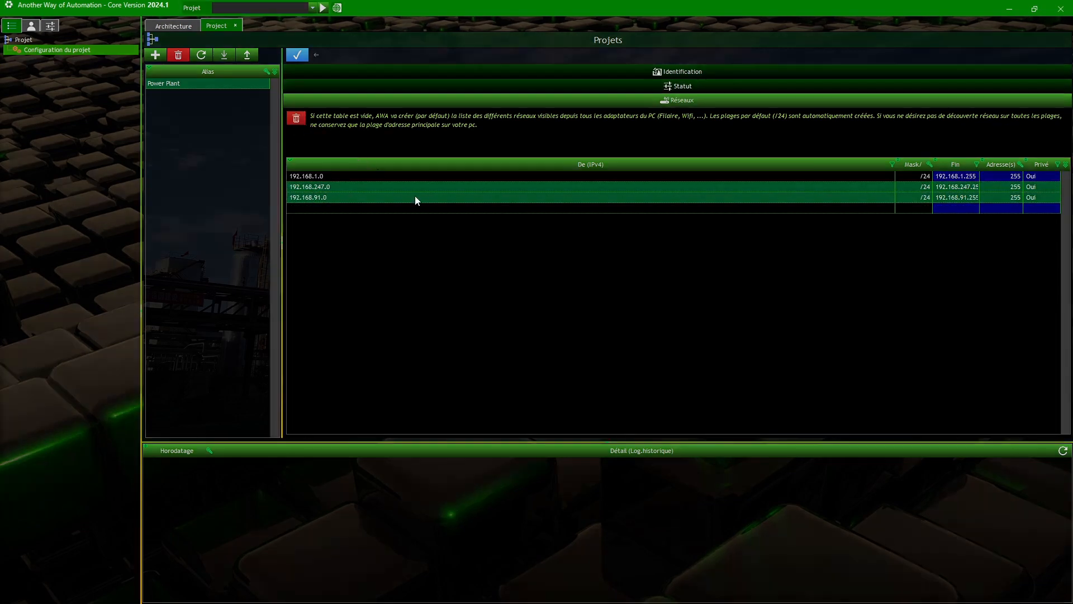
left_click(552, 348)
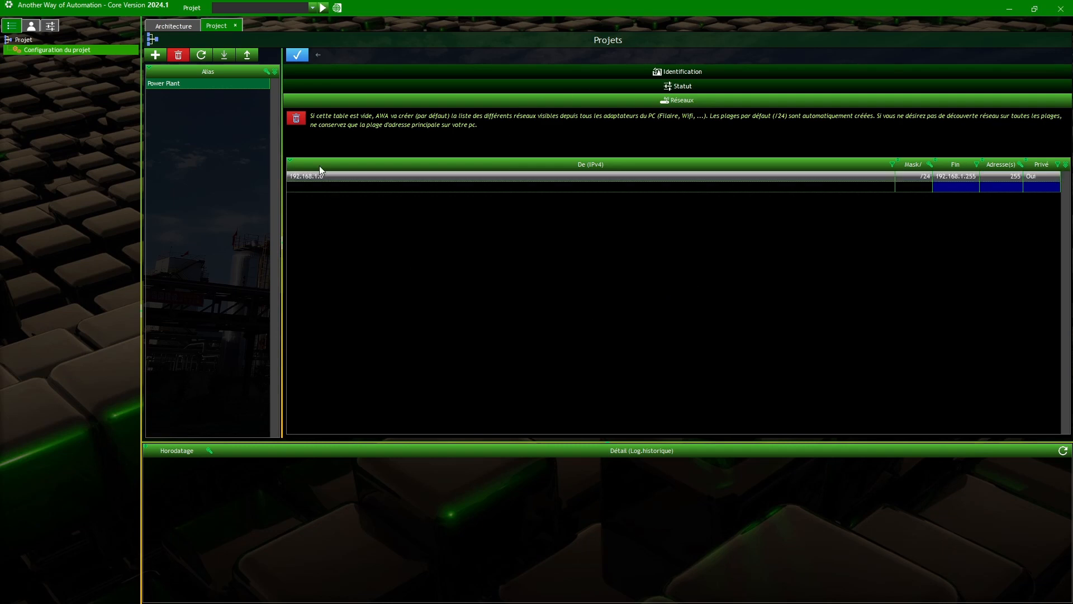
left_click(297, 56)
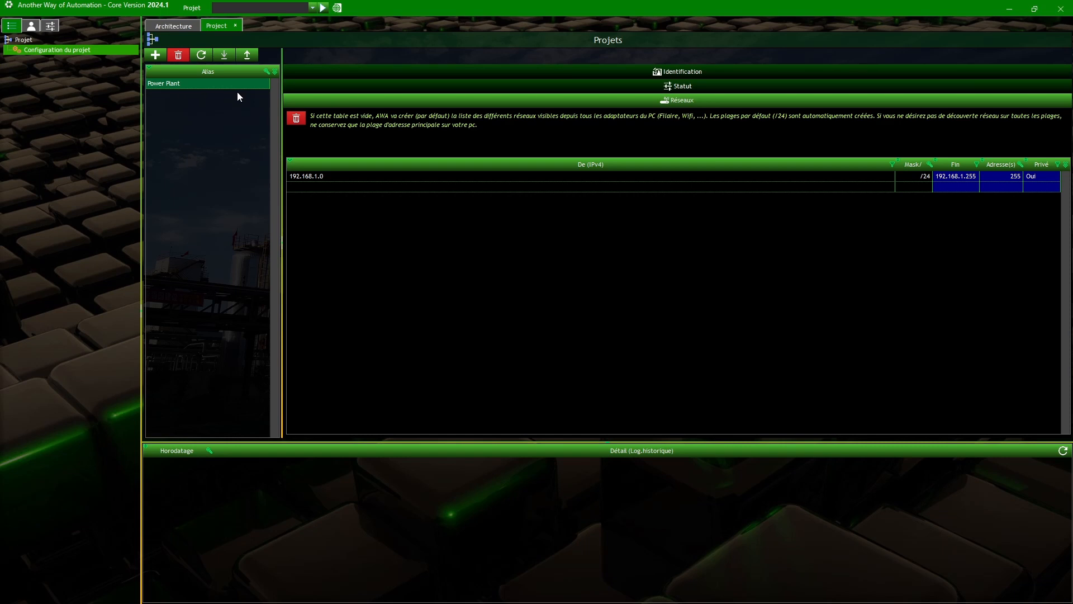
- Close the project configuration and load the Power Plant project as the active project
left_click(236, 25)
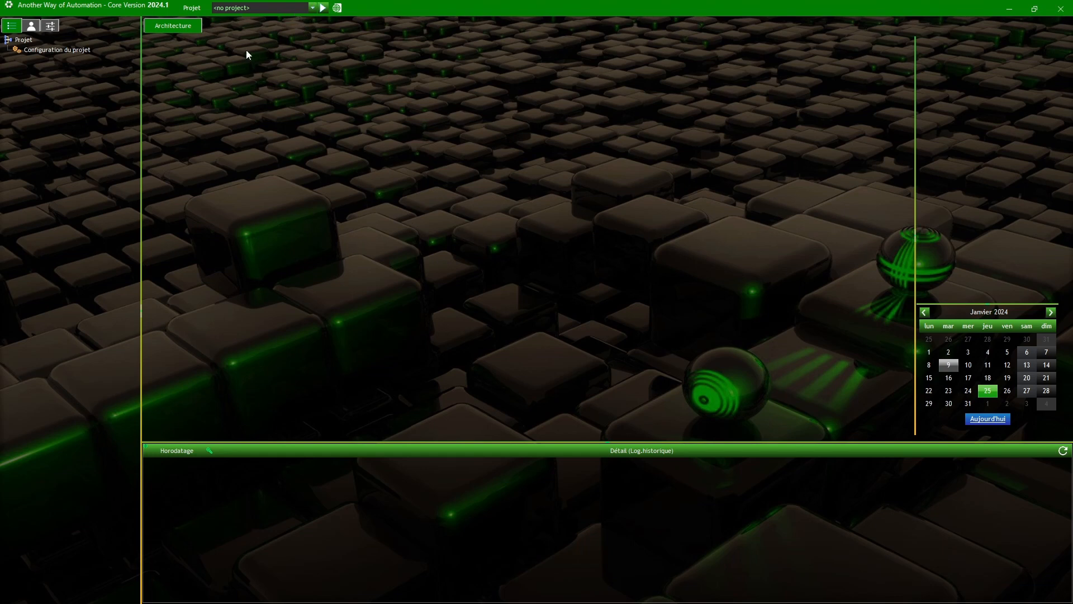
left_click(313, 8)
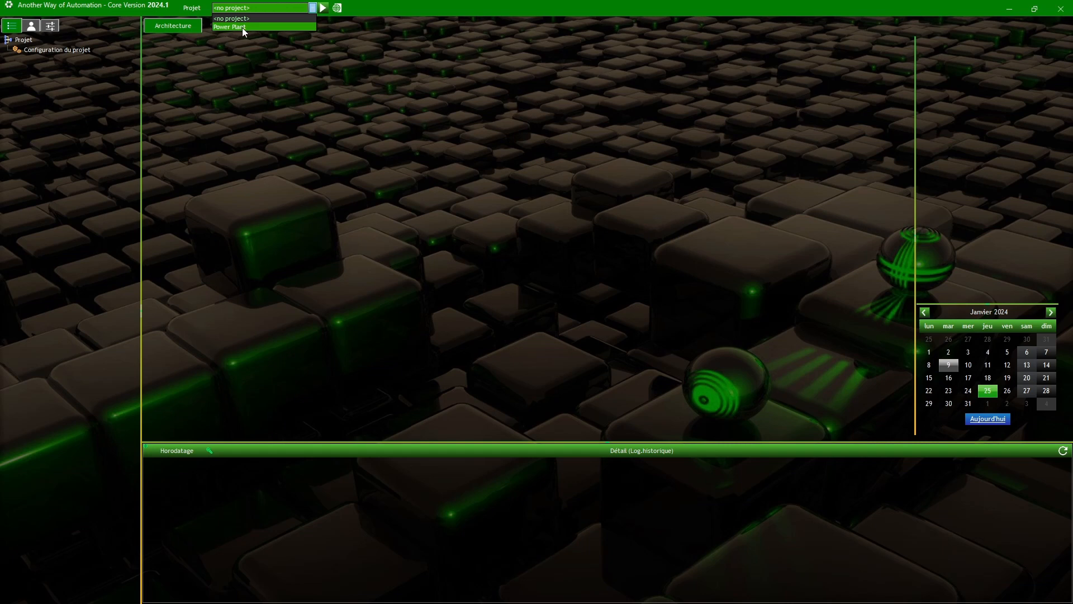
left_click(243, 27)
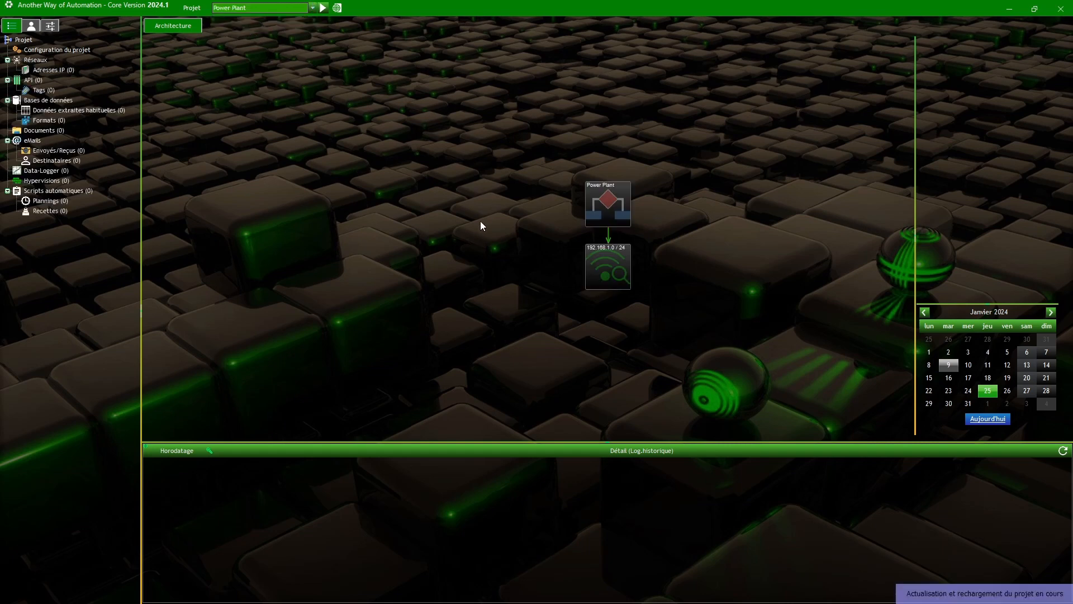